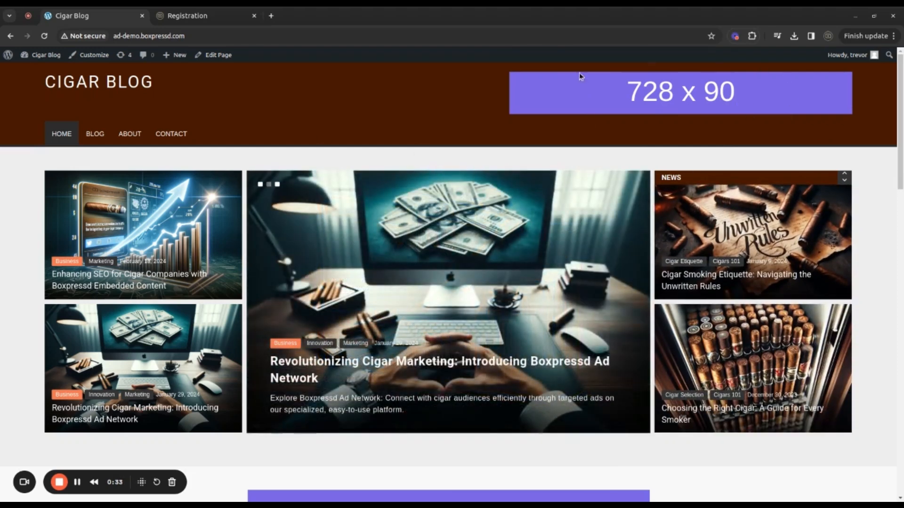
Look over the placeholder ad spaces on the Cigar Blog home page
scroll(518, 302, "down", 6)
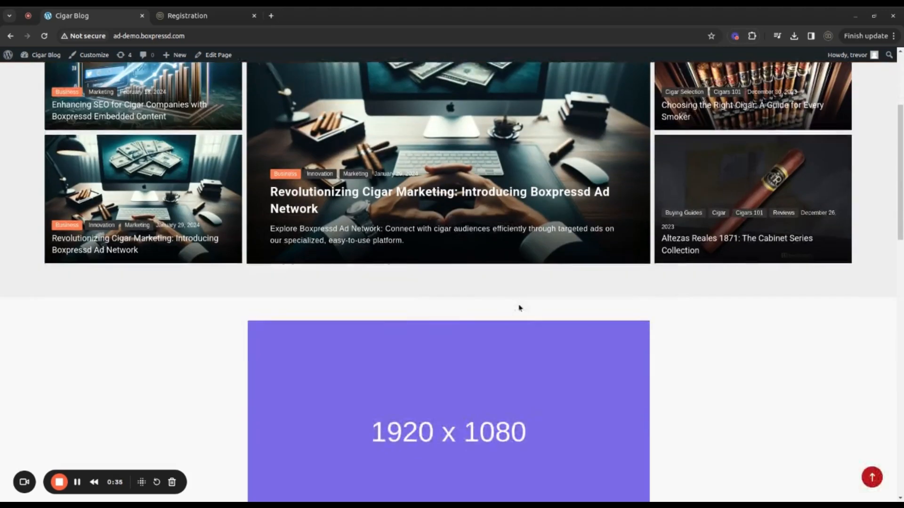
scroll(753, 339, "down", 6)
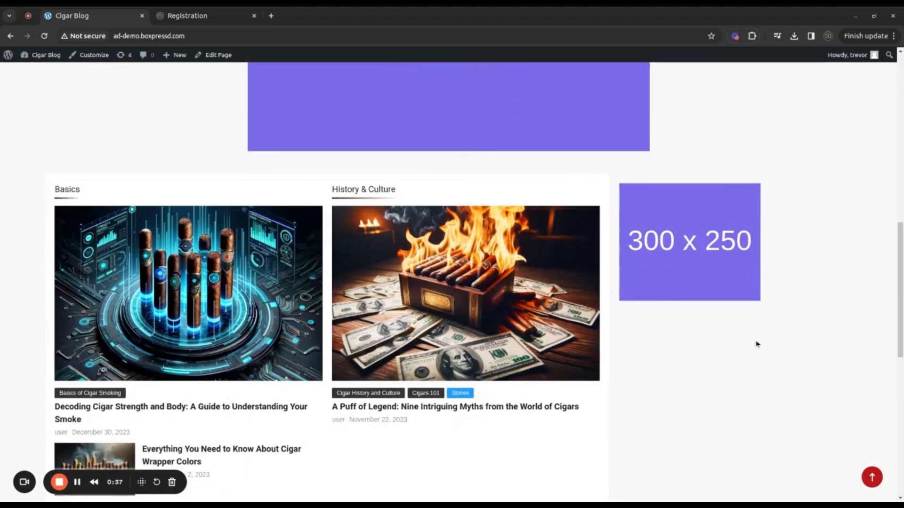
scroll(730, 473, "up", 1)
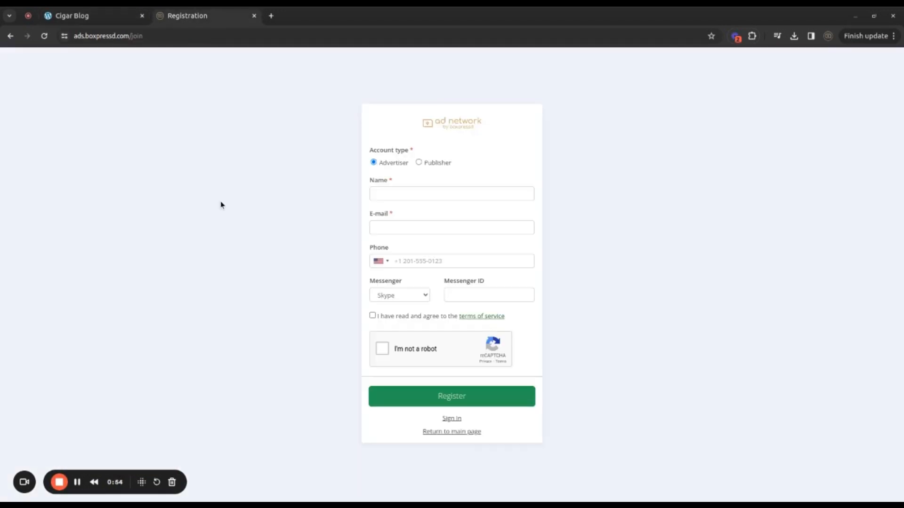
left_click(417, 163)
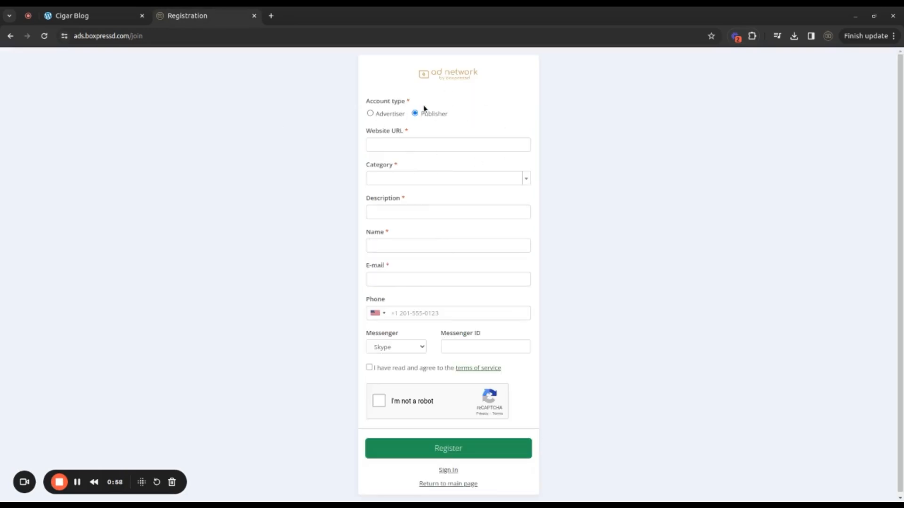
left_click(393, 146)
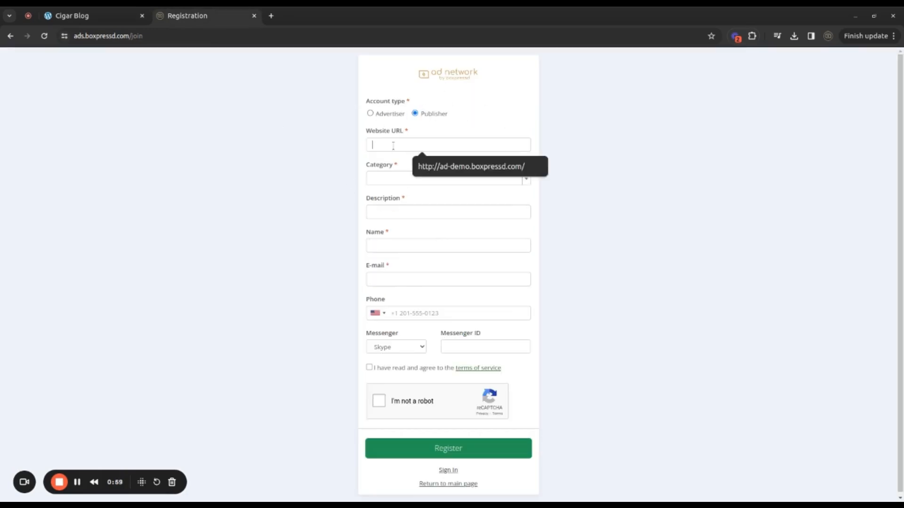
left_click(467, 168)
left_click_drag(483, 143, 323, 143)
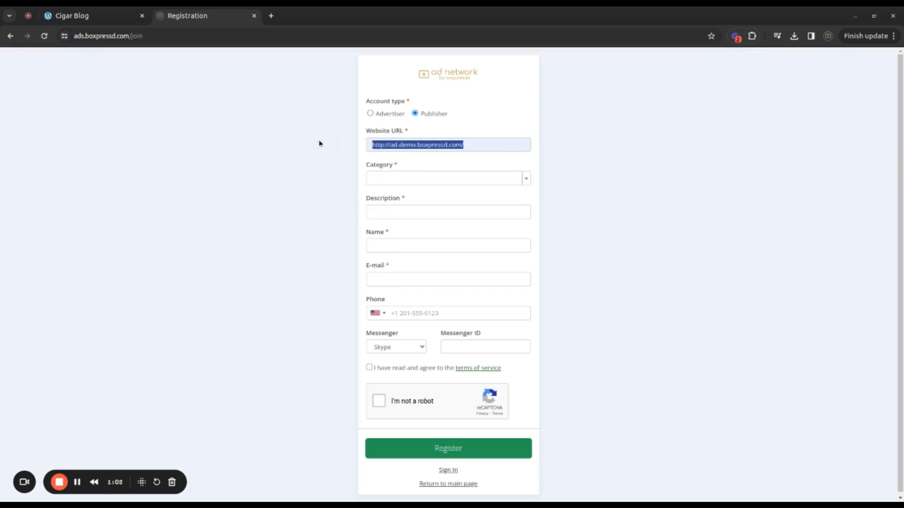
left_click(596, 146)
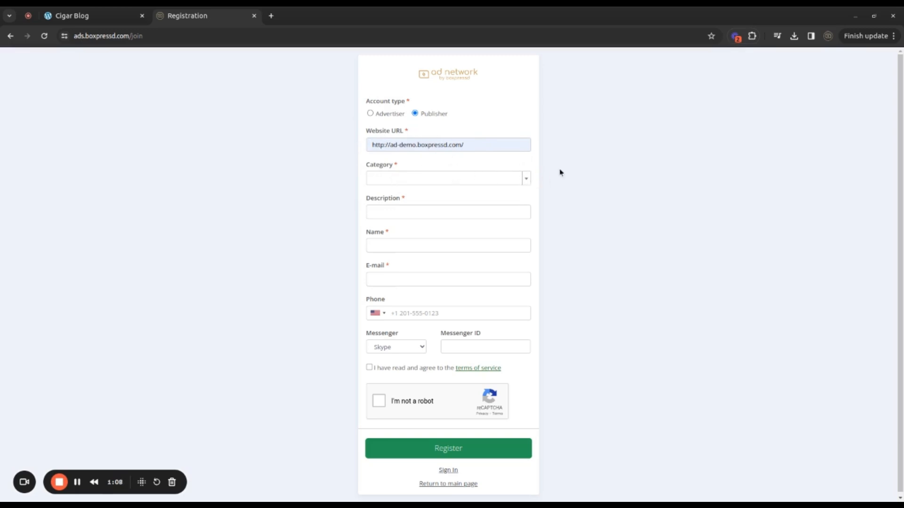
Review the available website categories and the description, name and terms of service fields of the publisher registration form
left_click(528, 179)
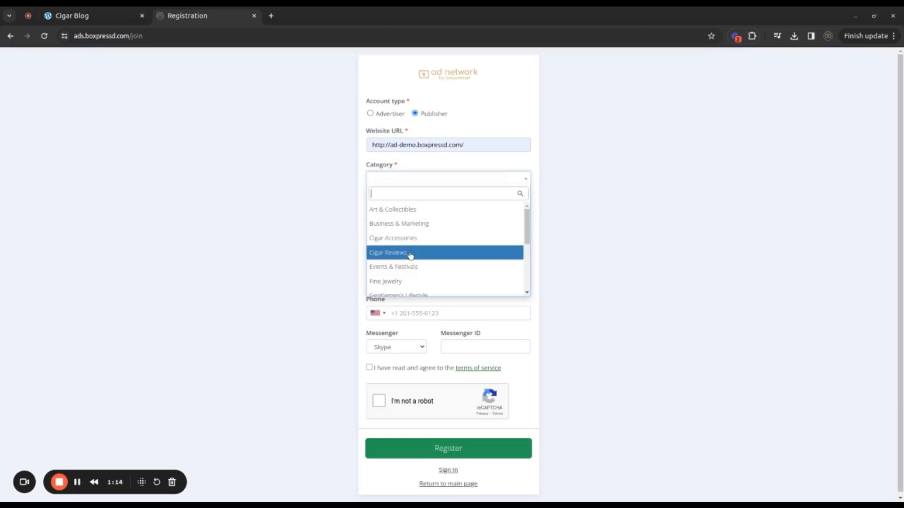
scroll(481, 241, "down", 5)
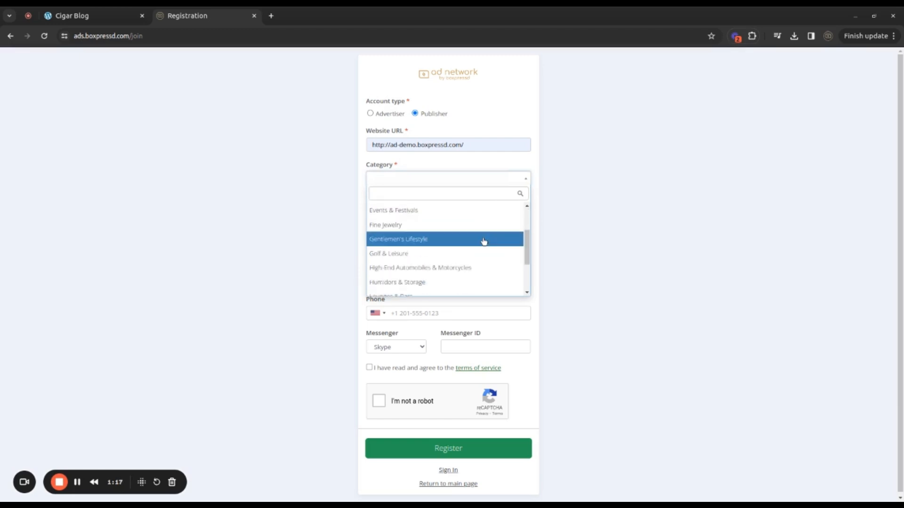
scroll(471, 271, "down", 1)
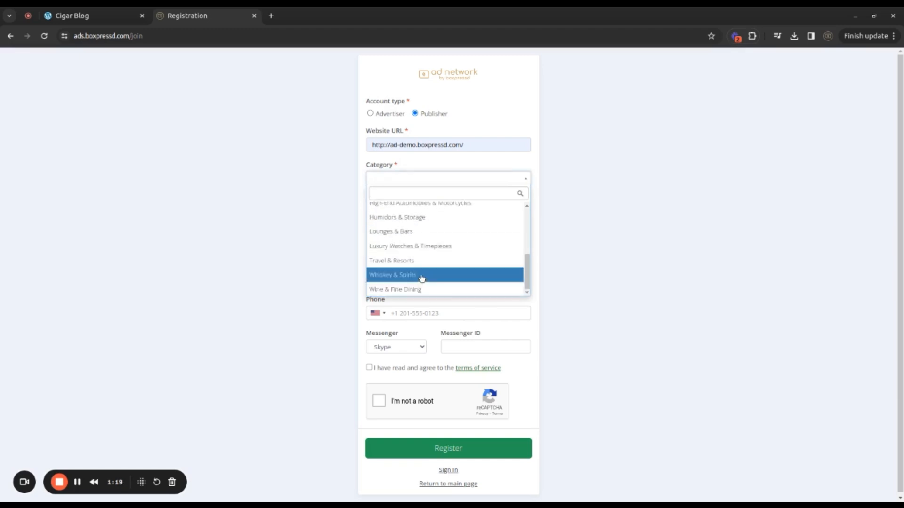
scroll(470, 251, "up", 6)
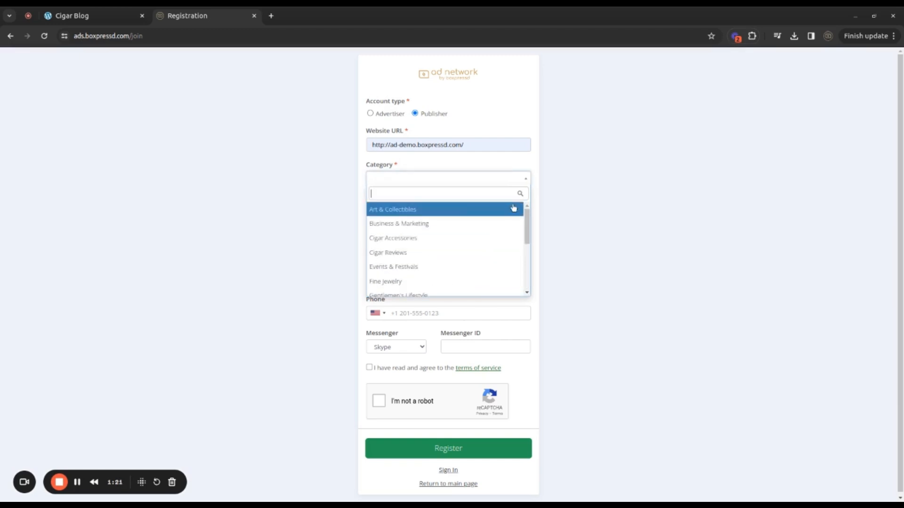
left_click(549, 173)
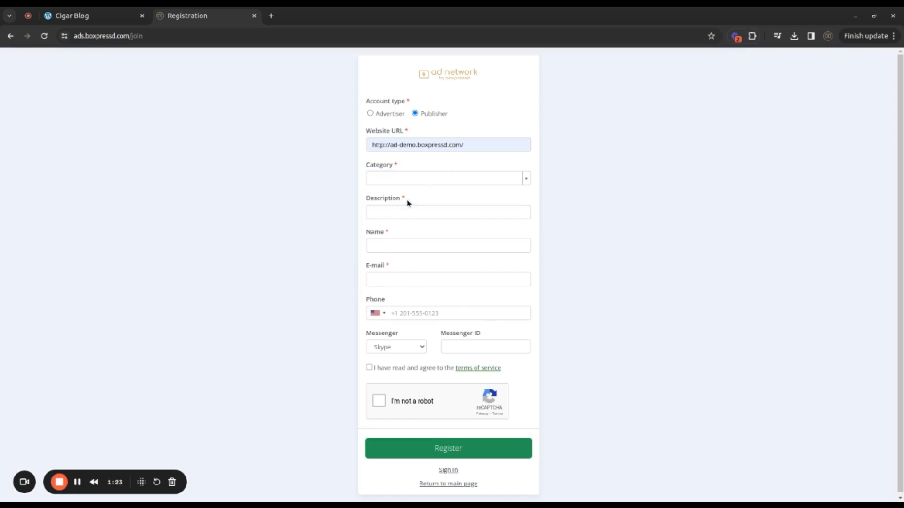
left_click(422, 212)
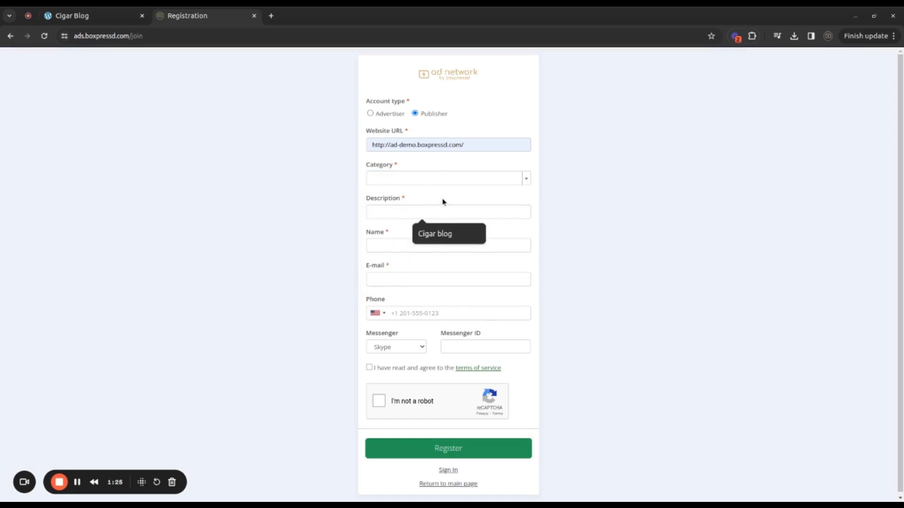
left_click(474, 245)
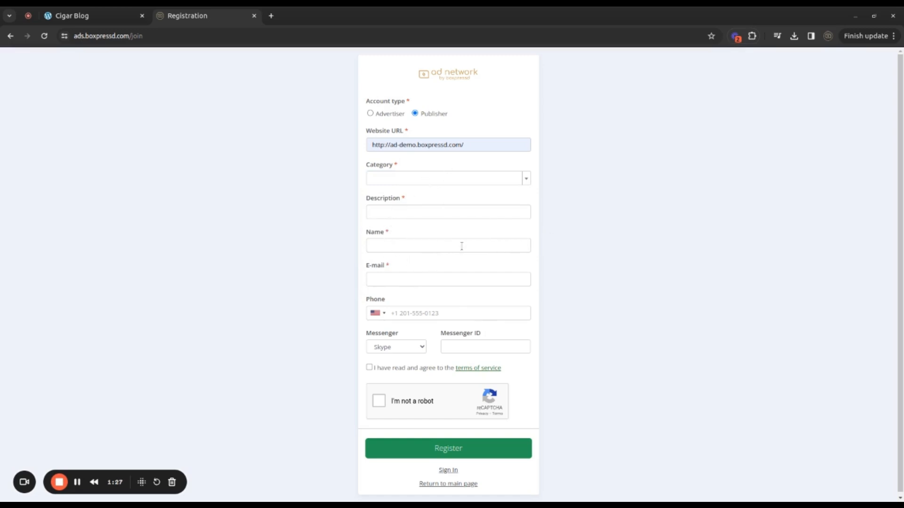
left_click(369, 368)
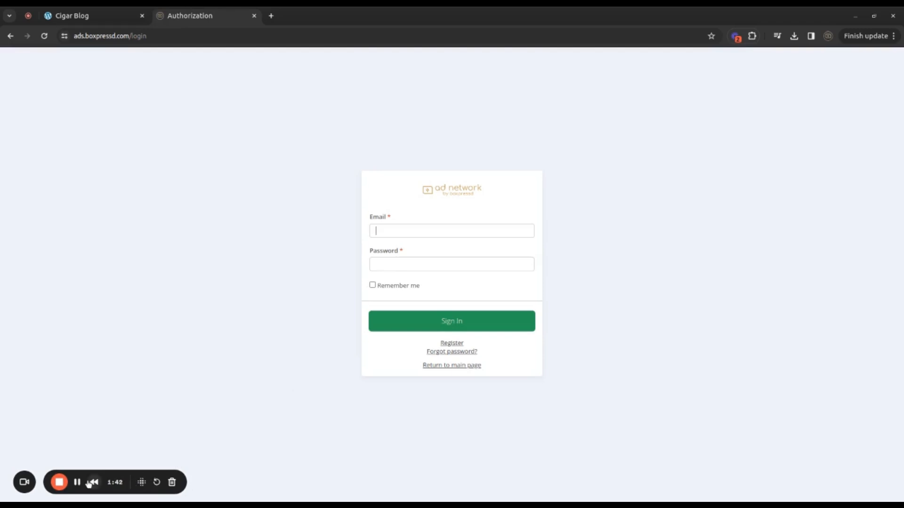
left_click(79, 483)
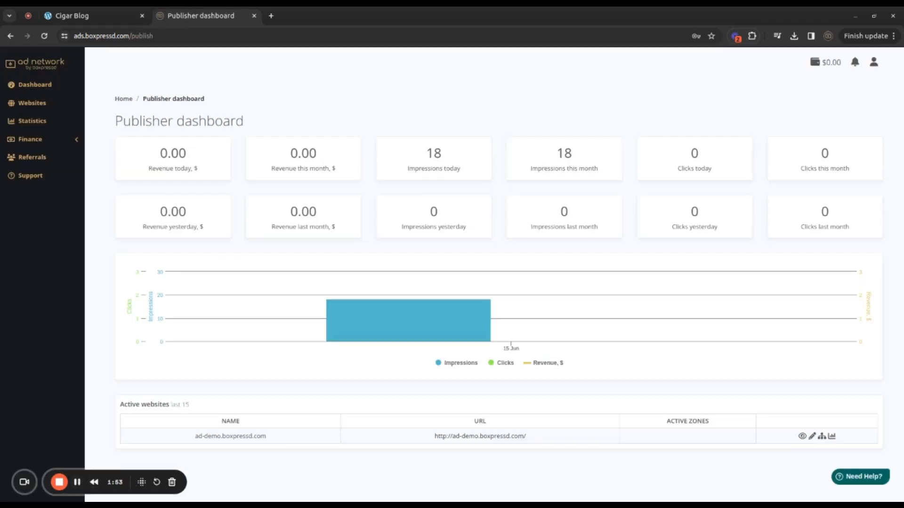
Review the account options and the active website entry on the publisher dashboard
left_click(874, 62)
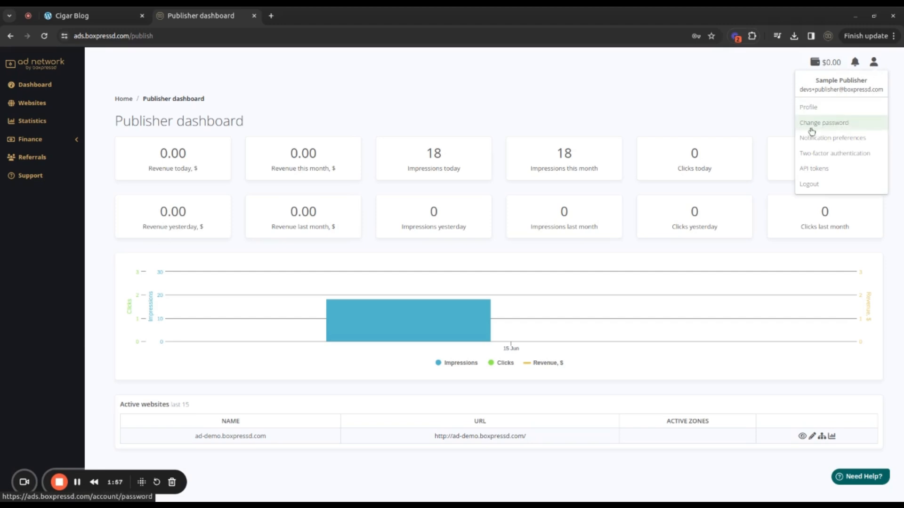
left_click(376, 111)
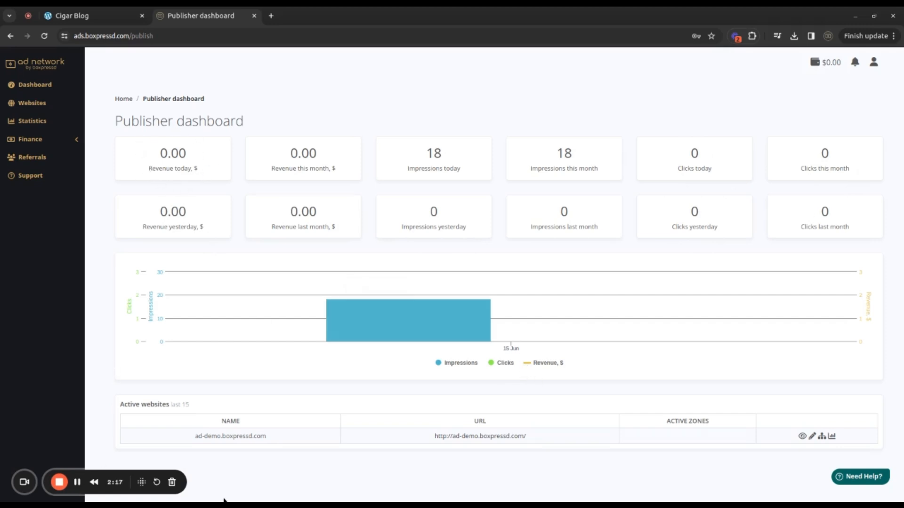
left_click_drag(172, 438, 608, 444)
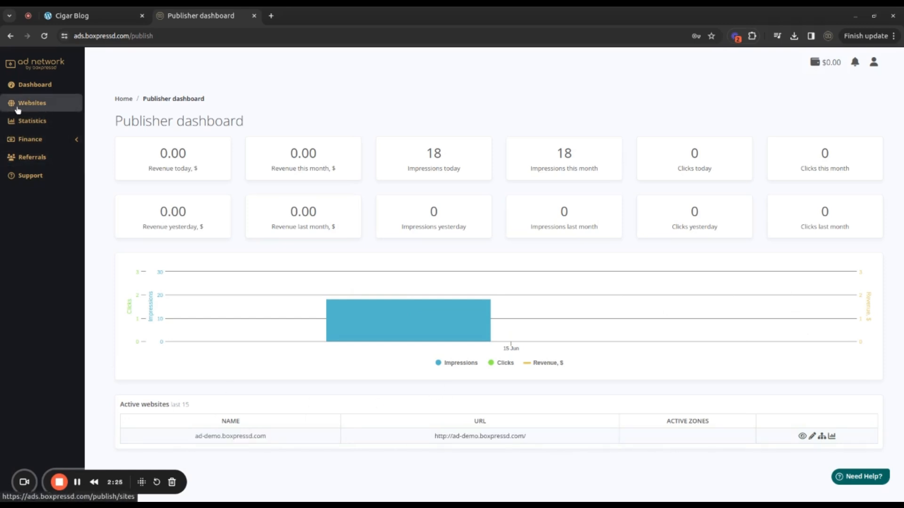
Open the list of ad zones belonging to the ad-demo.boxpressd.com website
left_click(33, 103)
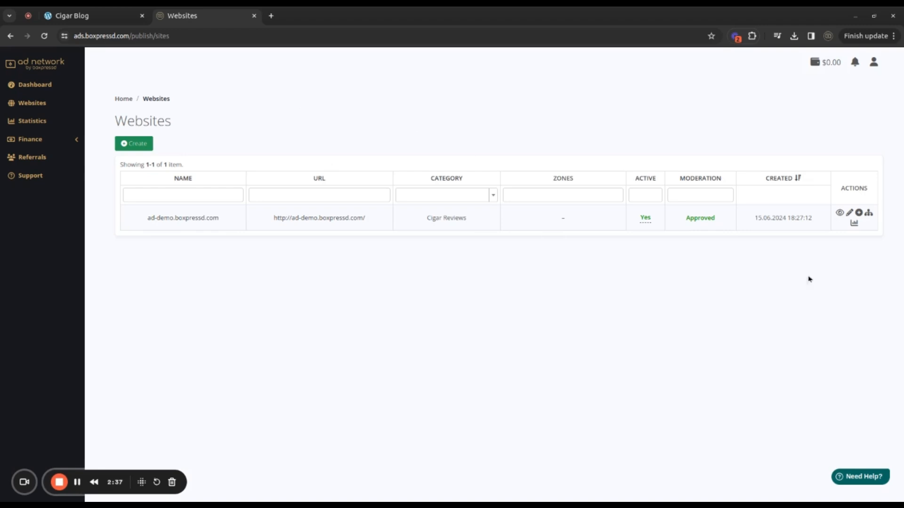
left_click(71, 15)
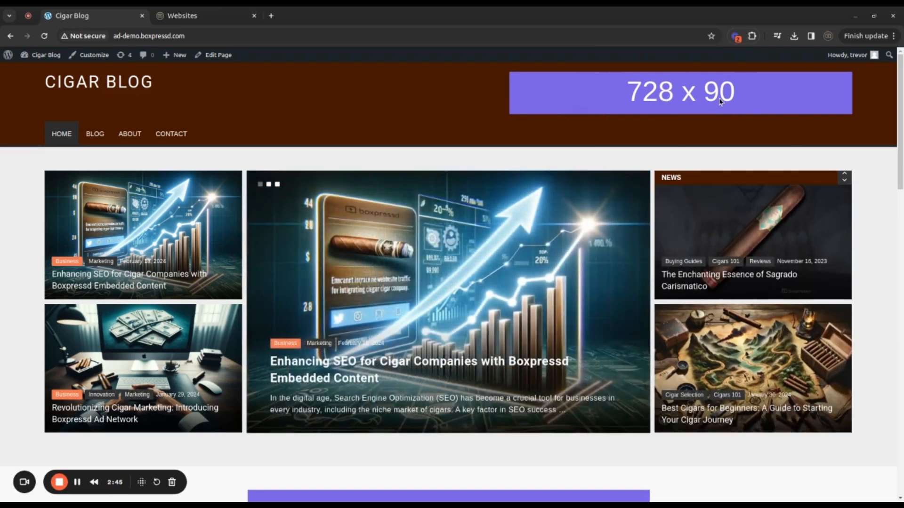
left_click(184, 16)
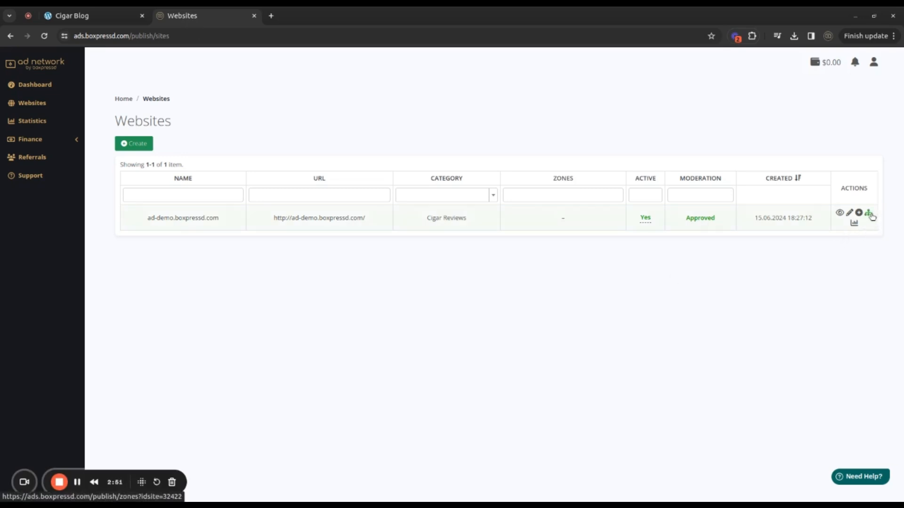
left_click_drag(141, 222, 228, 227)
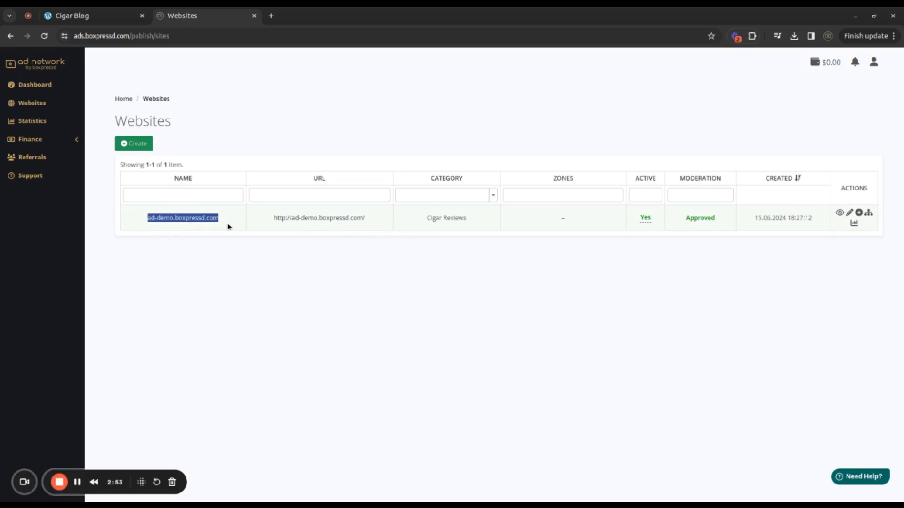
left_click(756, 287)
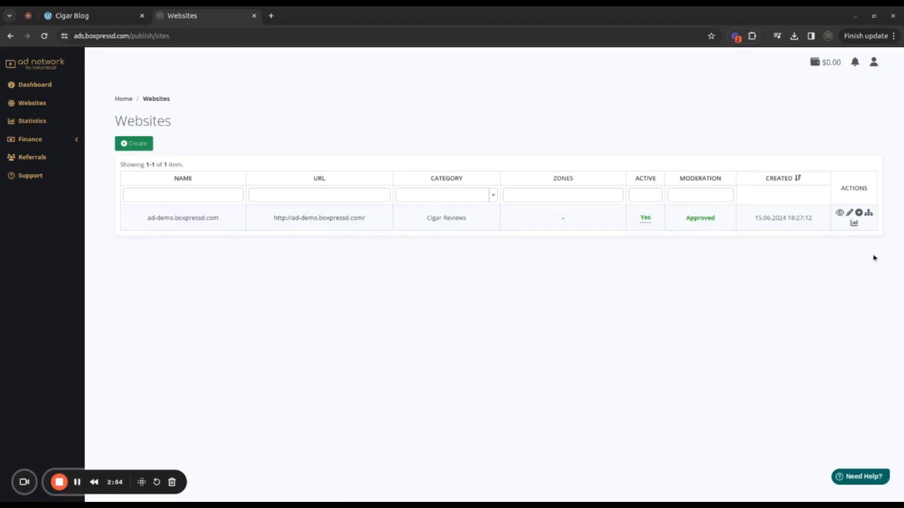
left_click(868, 215)
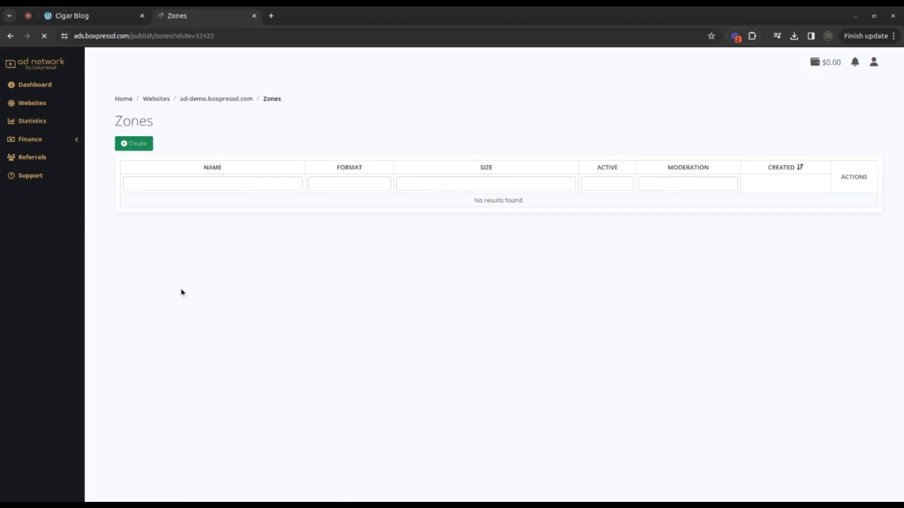
Create an active Banner zone named Header Leaderboard with the 728x90 / Leaderboard size for the website
left_click(137, 149)
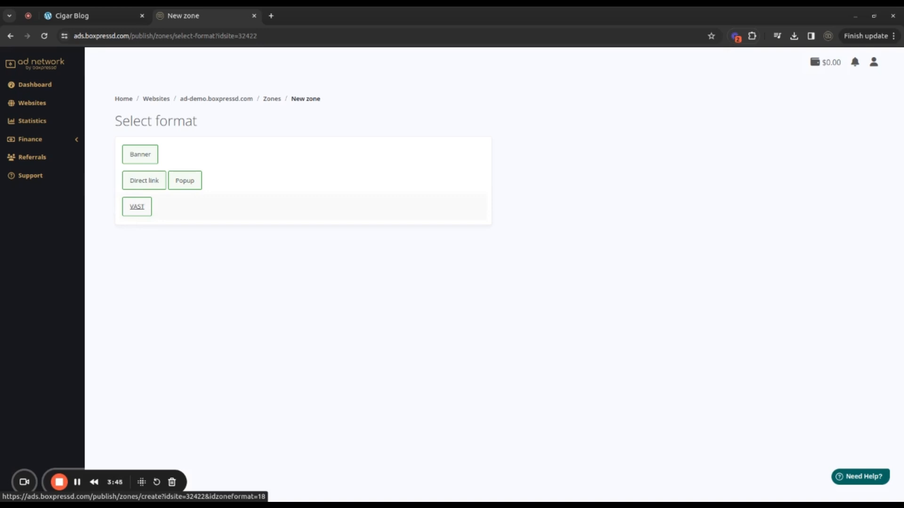
left_click(145, 158)
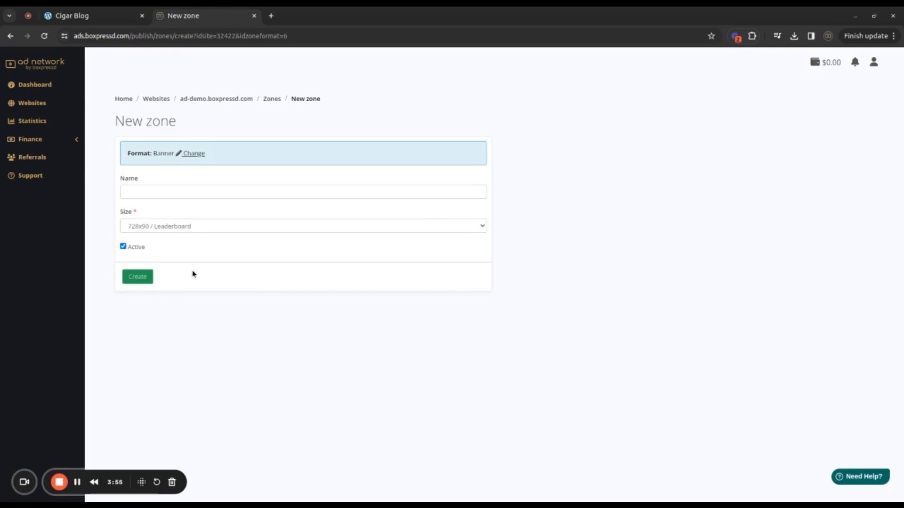
left_click(140, 192)
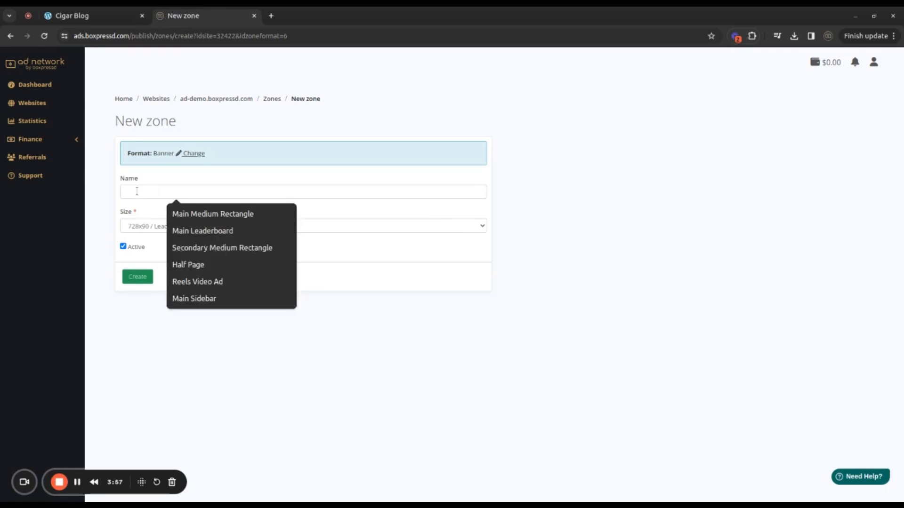
left_click(148, 175)
left_click(132, 192)
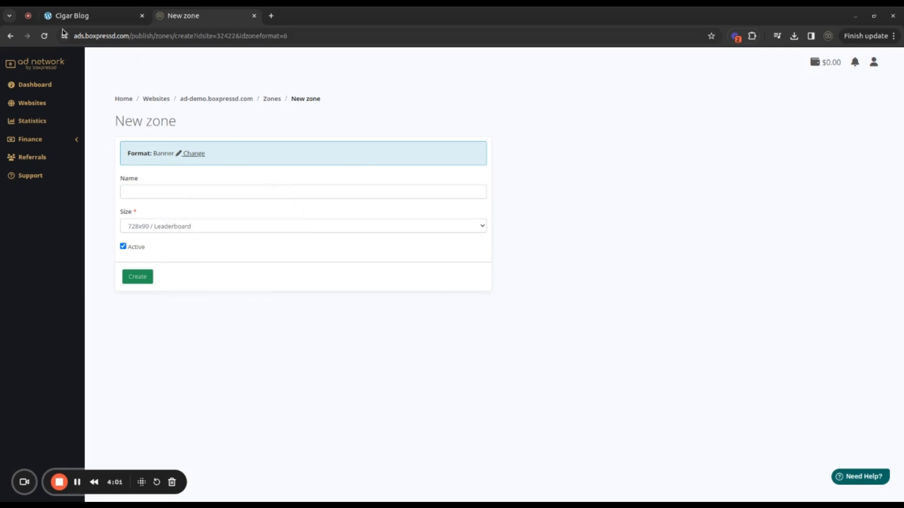
left_click(74, 19)
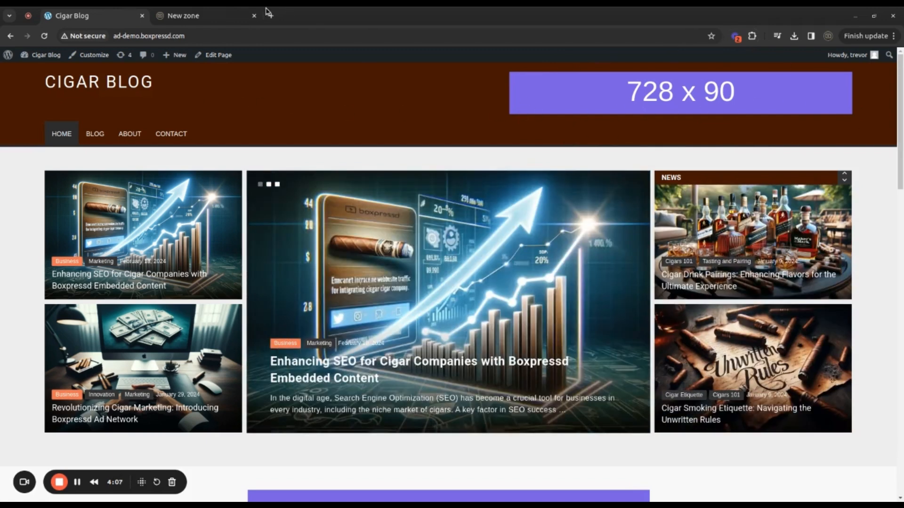
left_click(209, 19)
left_click(145, 192)
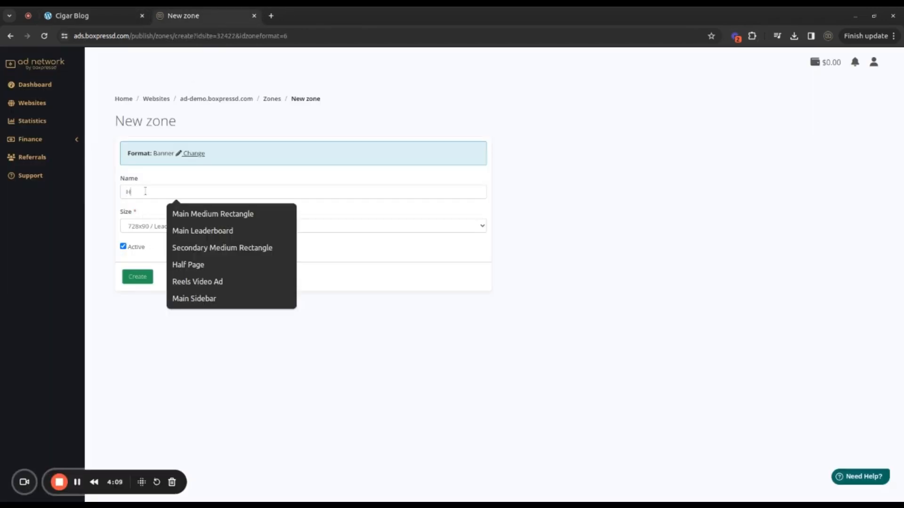
type("Header Leaderboard")
left_click(209, 214)
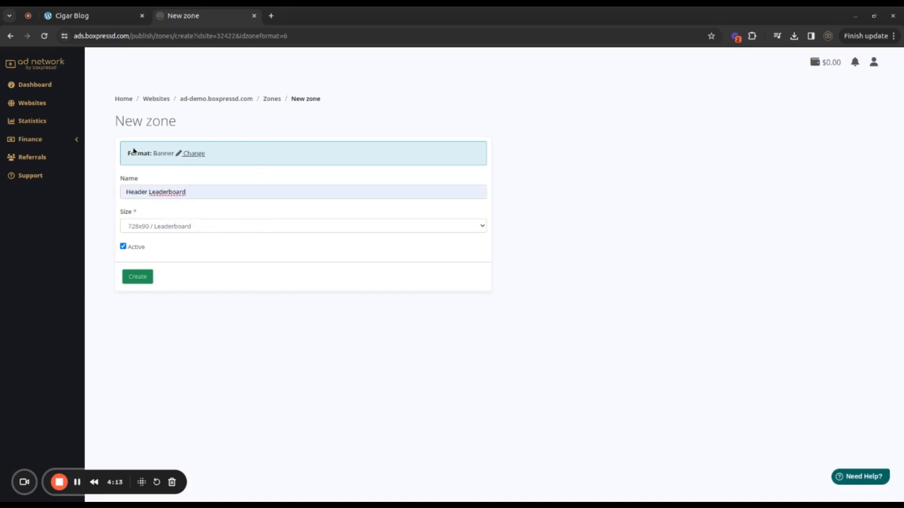
left_click(137, 277)
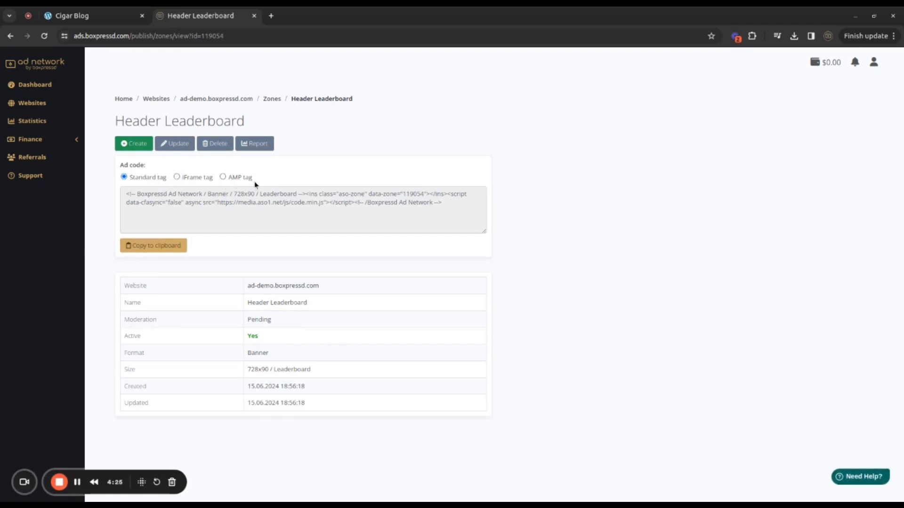
Compare the AMP and IFrame ad codes of the Header Leaderboard zone and copy its Standard tag code to the clipboard
left_click(224, 178)
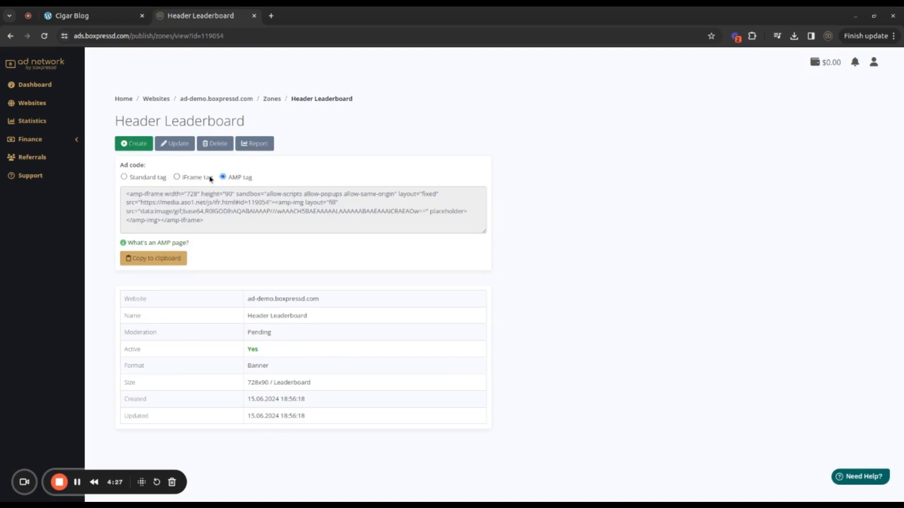
left_click(177, 177)
left_click(124, 178)
left_click(144, 247)
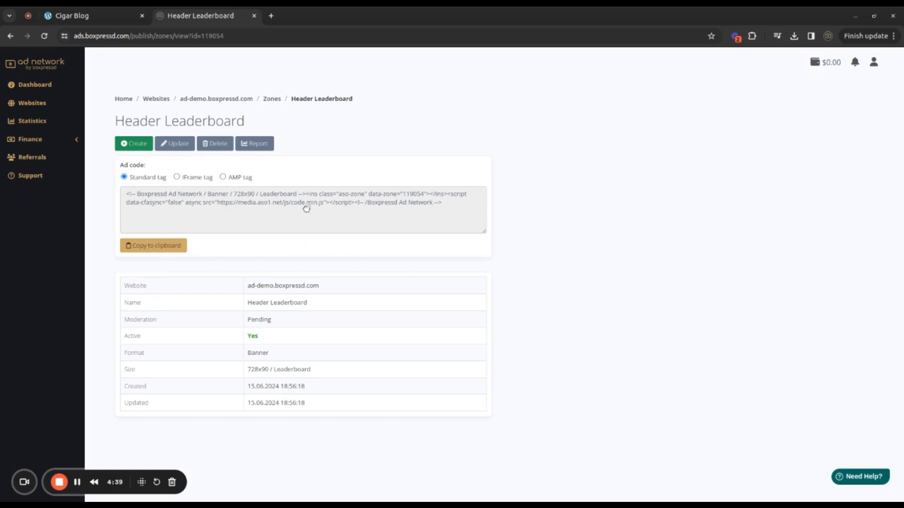
Switch to the Cigar Blog site and open its Header Banner widget area for customizing
left_click(77, 16)
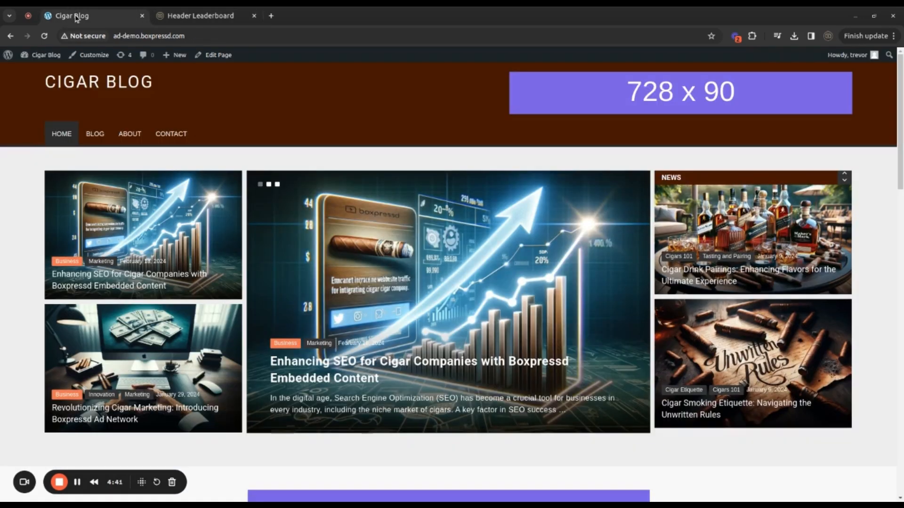
left_click(89, 55)
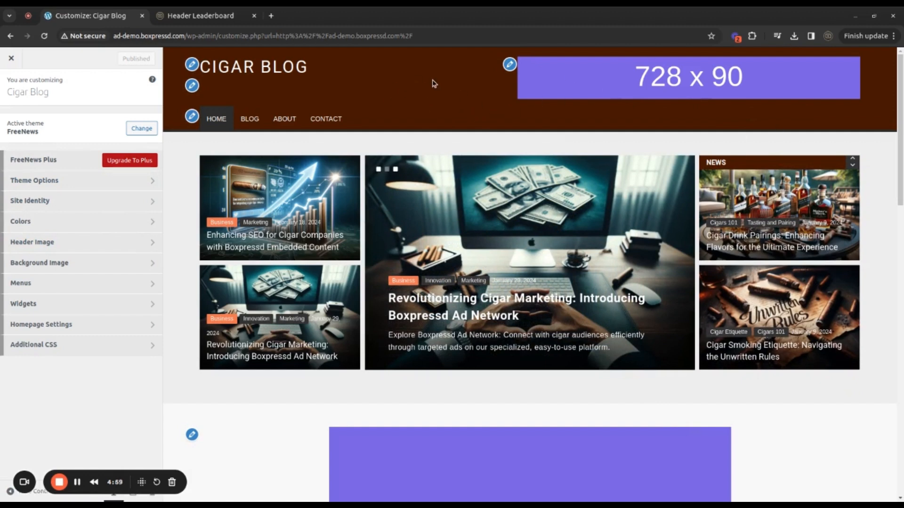
left_click(510, 66)
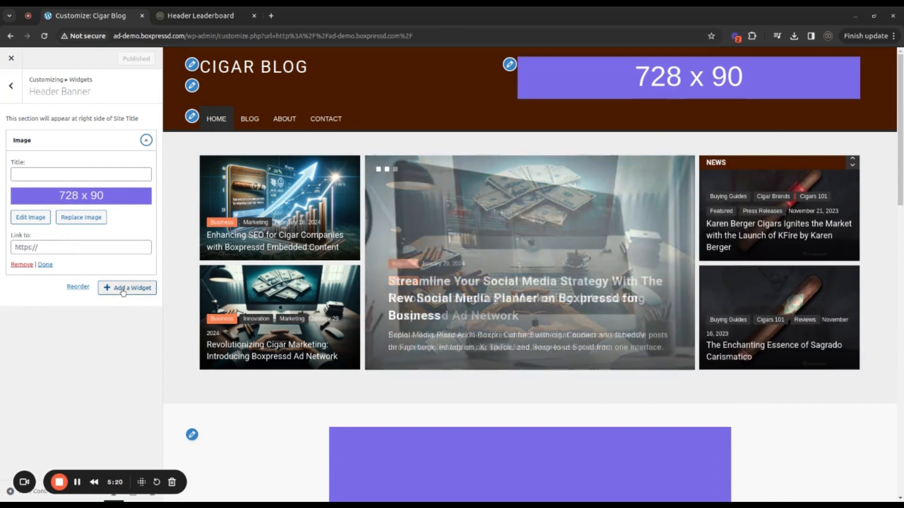
Replace the Header Banner's Image widget with a Custom HTML widget containing the copied leaderboard ad code, and publish the change
left_click(123, 290)
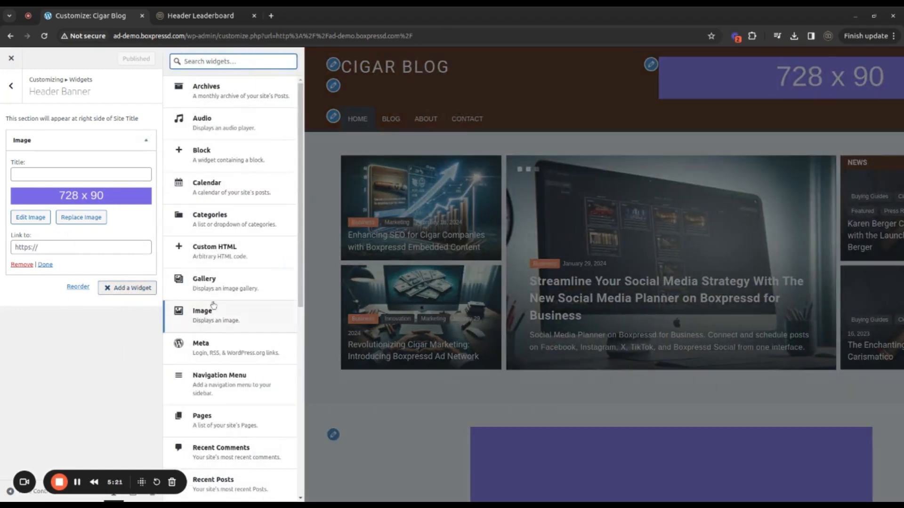
left_click(216, 255)
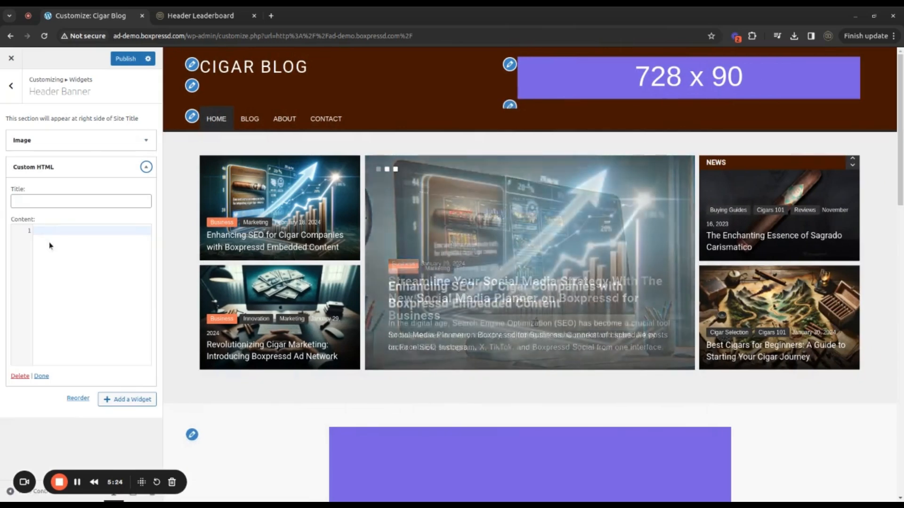
key("ctrl+v")
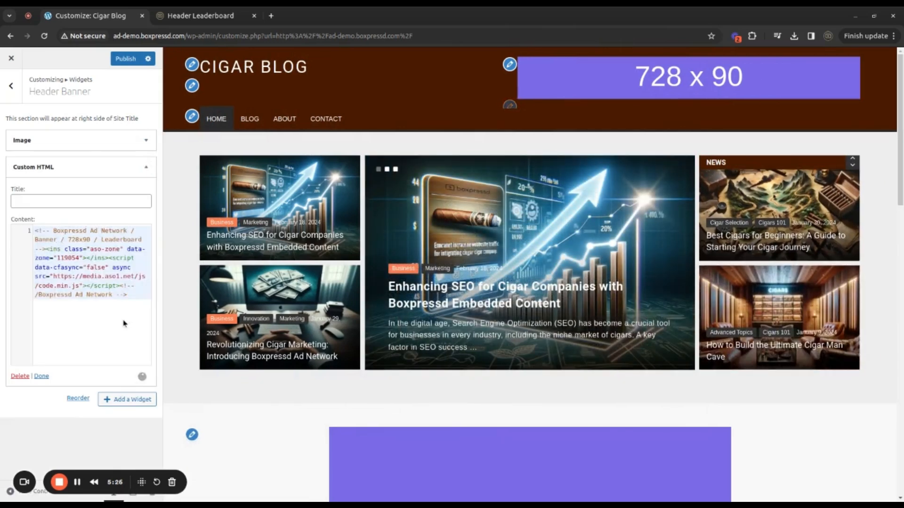
left_click(146, 140)
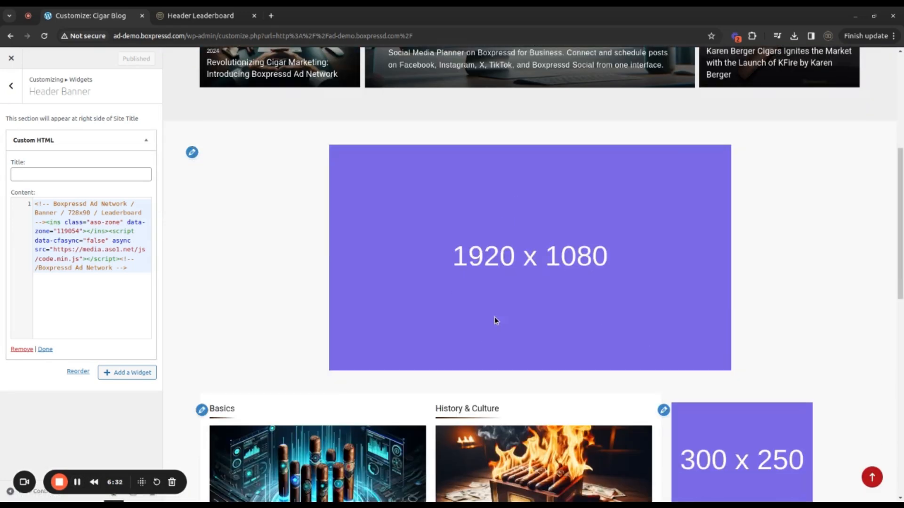
In the ad network, create an active Banner zone named Homepage Video with the 1920x1080 / Landscape Video (16:9) size
left_click(190, 16)
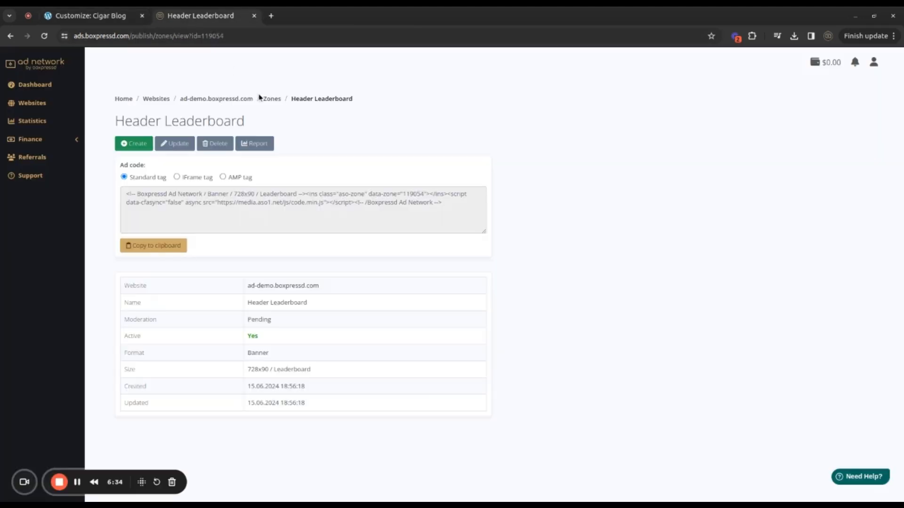
left_click(271, 99)
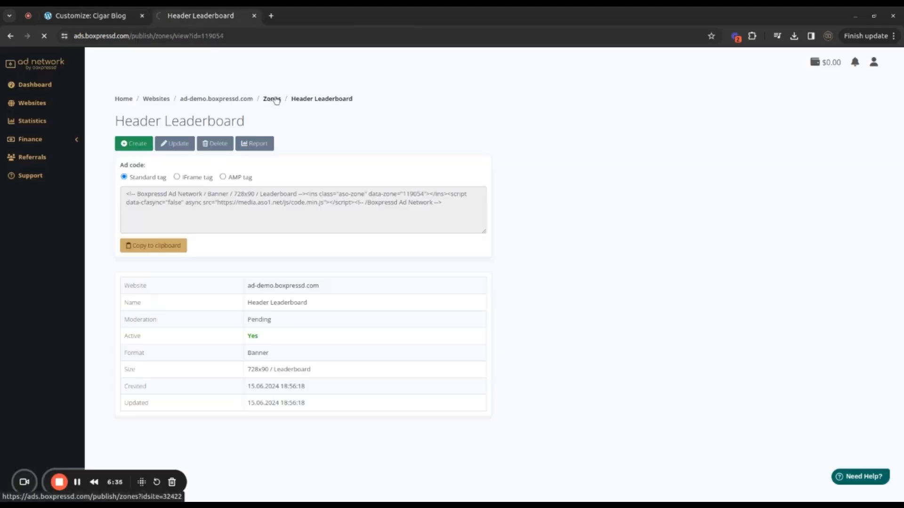
left_click(134, 146)
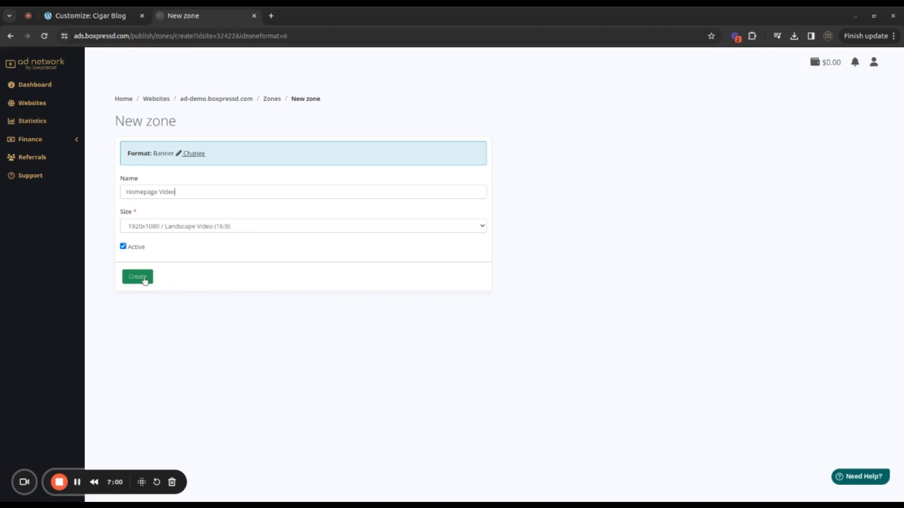
left_click(138, 277)
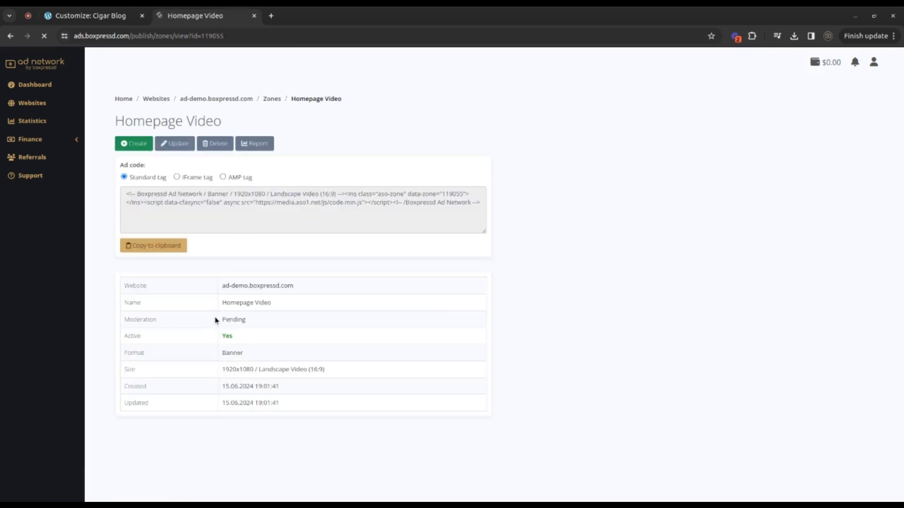
Copy the Homepage Video zone's IFrame tag code and paste it into the Custom HTML widget of the blog's Advertise Area
left_click(177, 178)
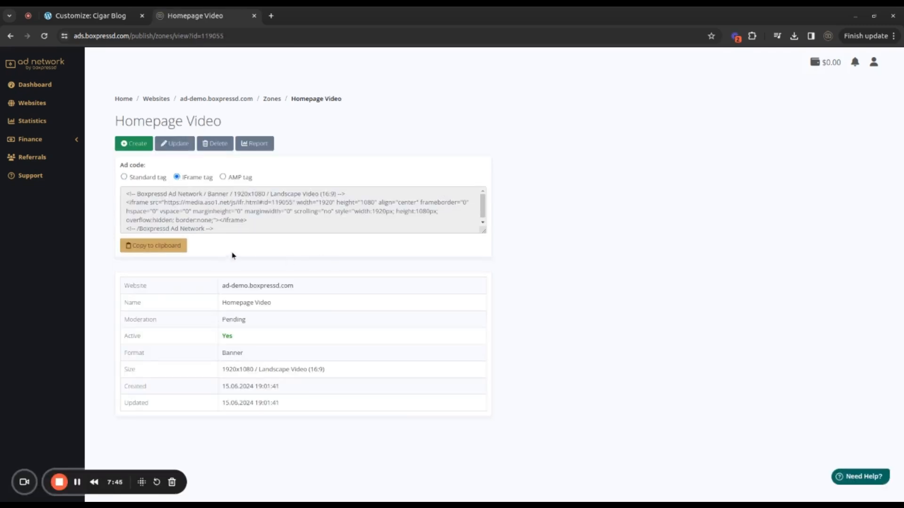
left_click(164, 246)
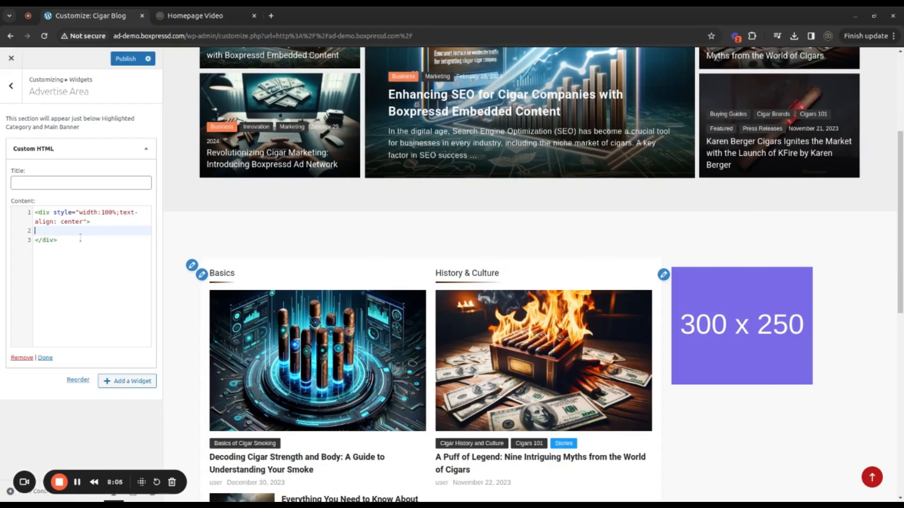
key("ctrl+v")
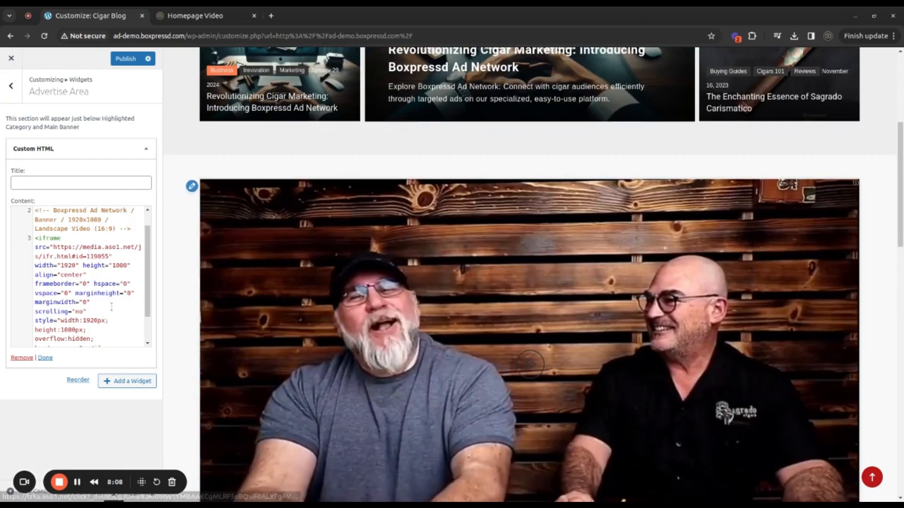
Set the video iframe's style to a width of 854px and a height of 480px in the Advertise Area code
left_click_drag(98, 321, 82, 321)
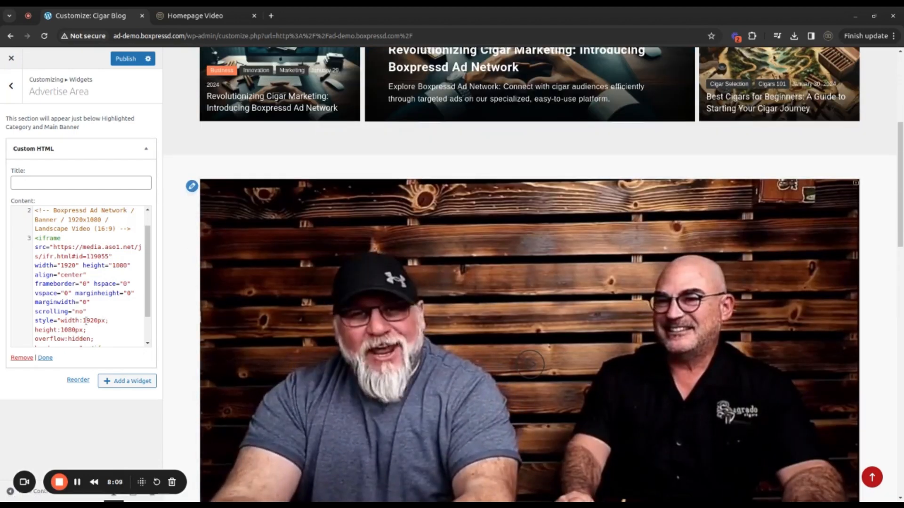
type("854")
left_click_drag(80, 330, 63, 330)
type("480")
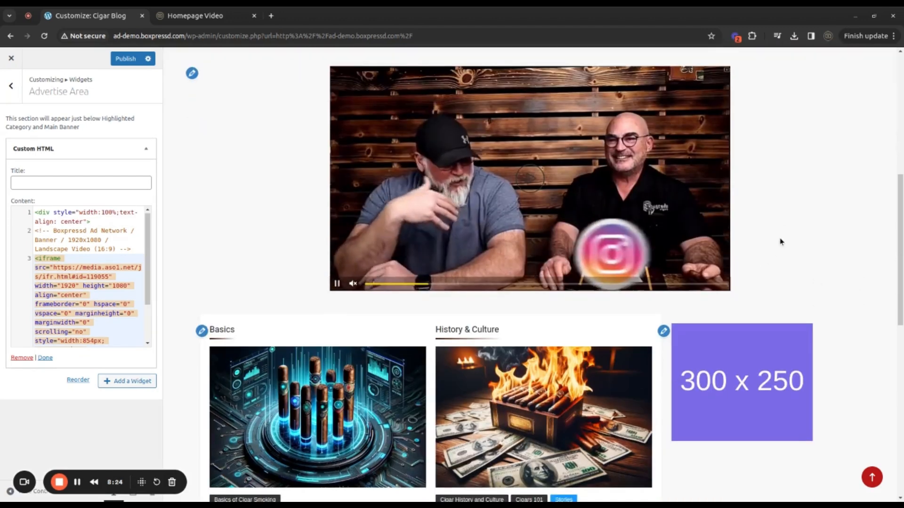
In the ad network, create an active Banner zone named Homepage Sidebar with the 300x250 / Medium Rectangle size
scroll(780, 242, "down", 2)
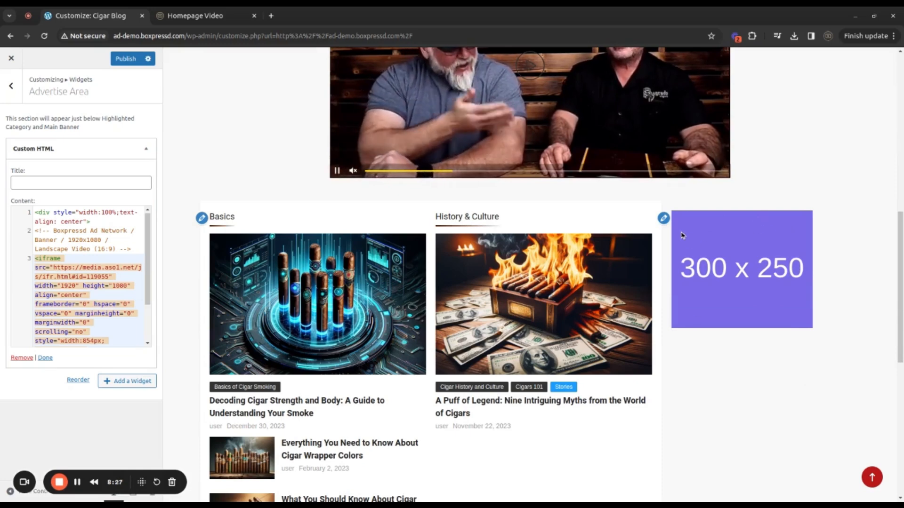
left_click(208, 16)
left_click(272, 98)
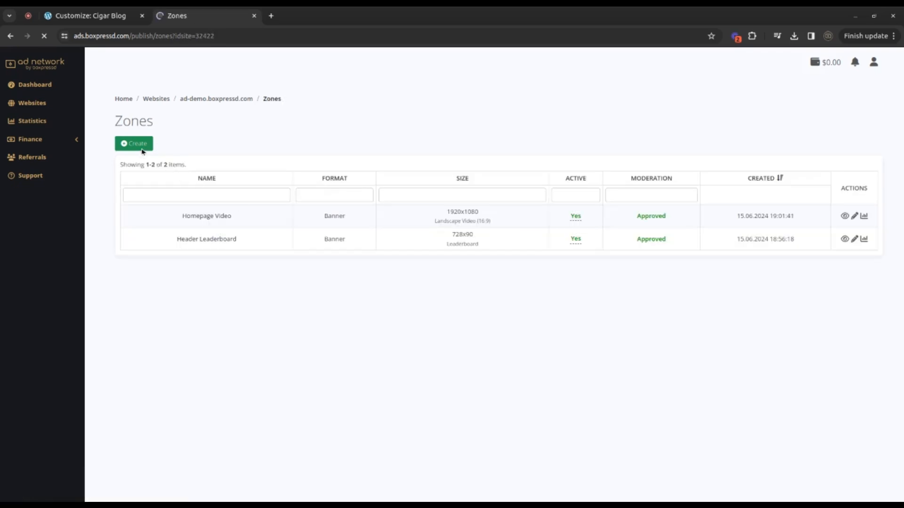
left_click(141, 155)
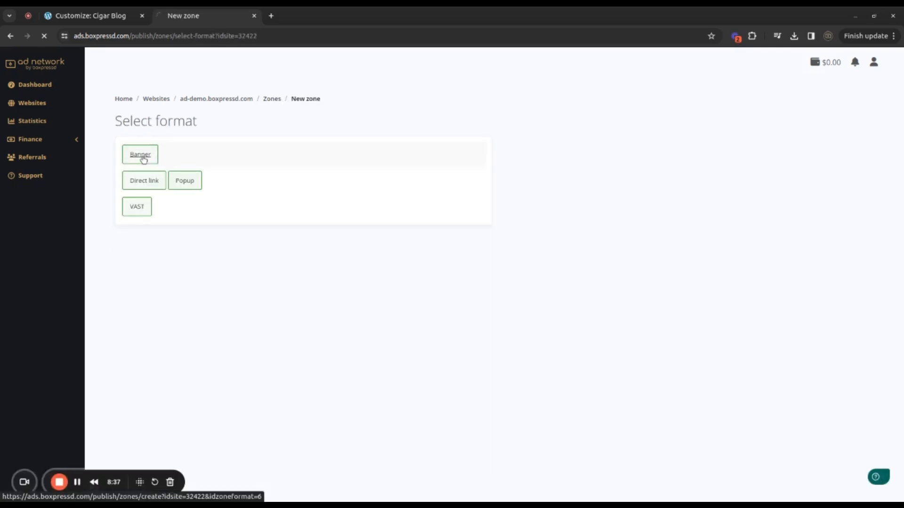
left_click(180, 197)
type("Homepage Sidebar")
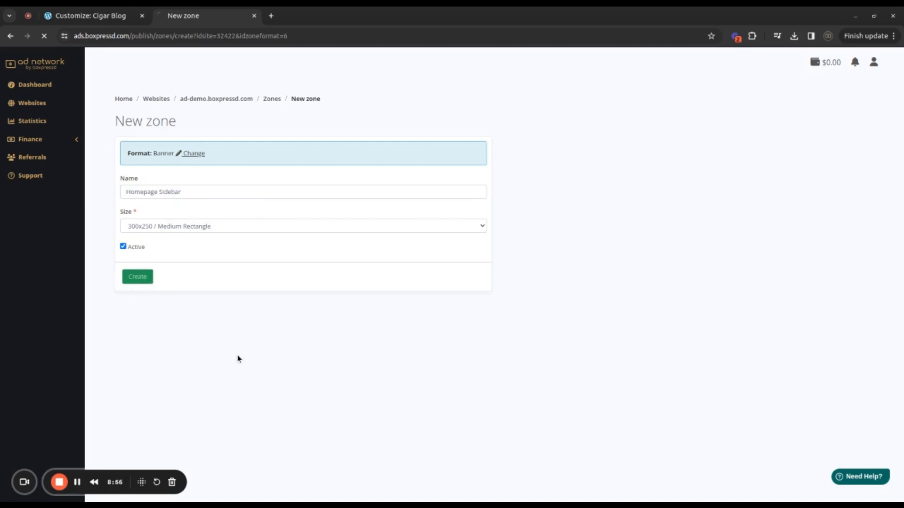
Replace the 300 x 250 placeholder code in the blog's right section widget with the copied Homepage Sidebar ad code and publish
left_click(152, 246)
left_click(84, 16)
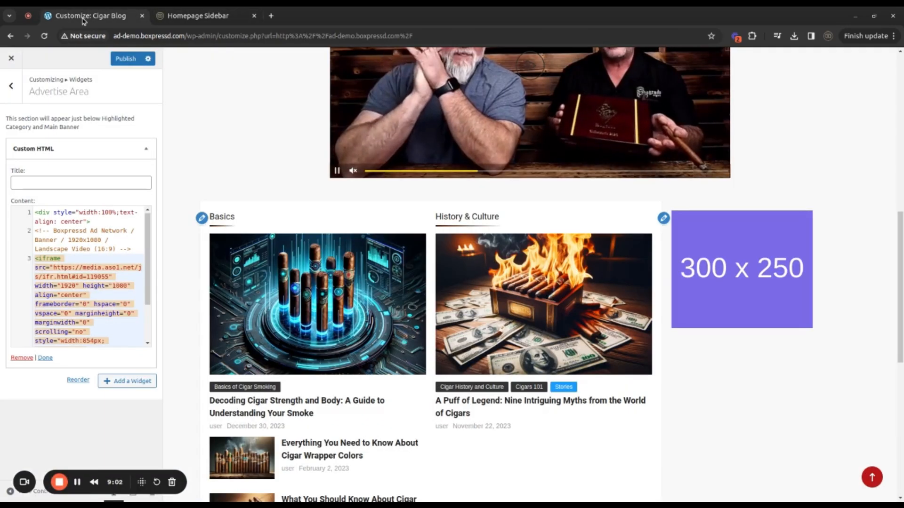
left_click(664, 218)
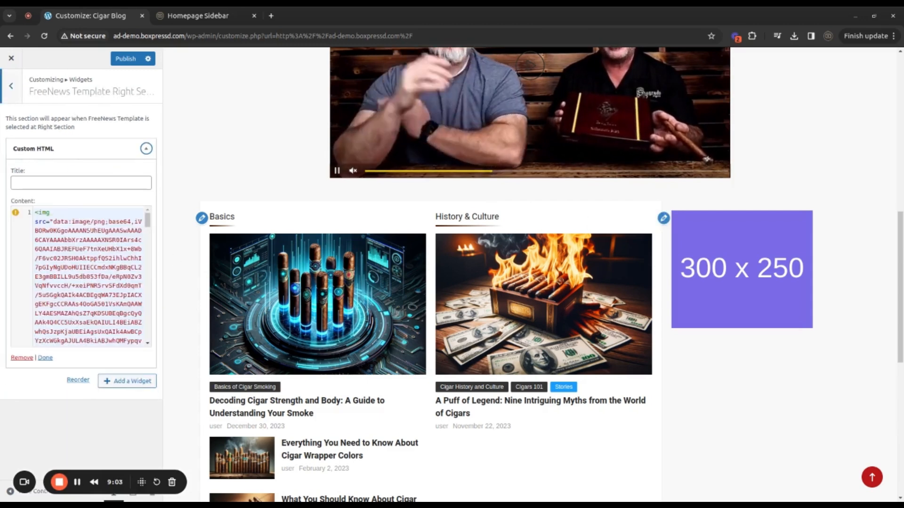
key("ctrl+a")
key("BackSpace")
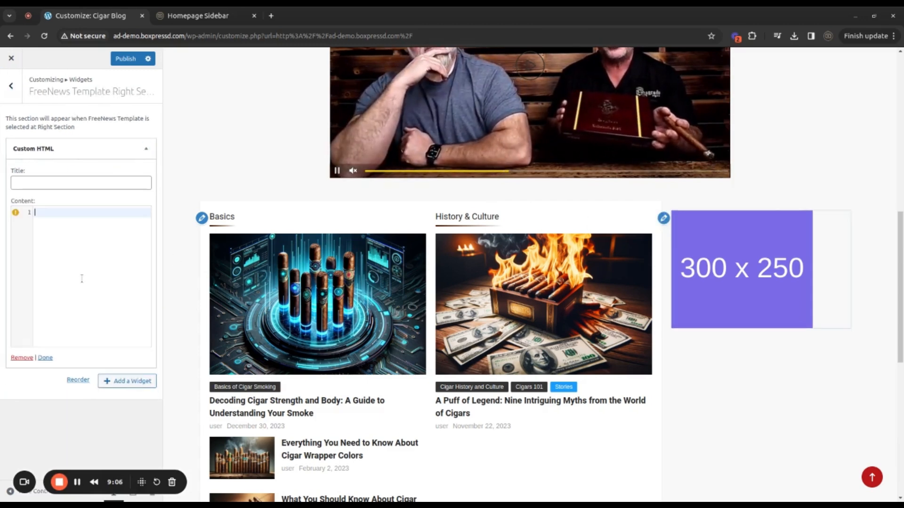
key("ctrl+v")
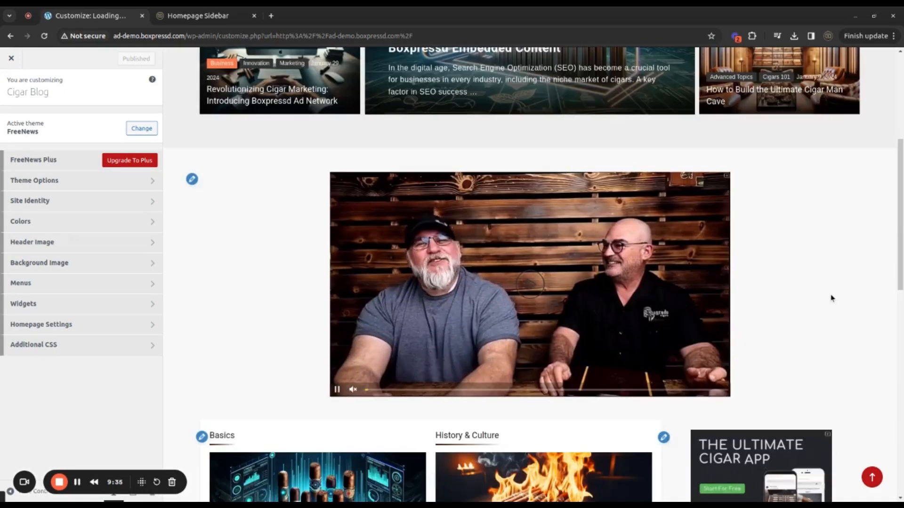
scroll(844, 275, "down", 7)
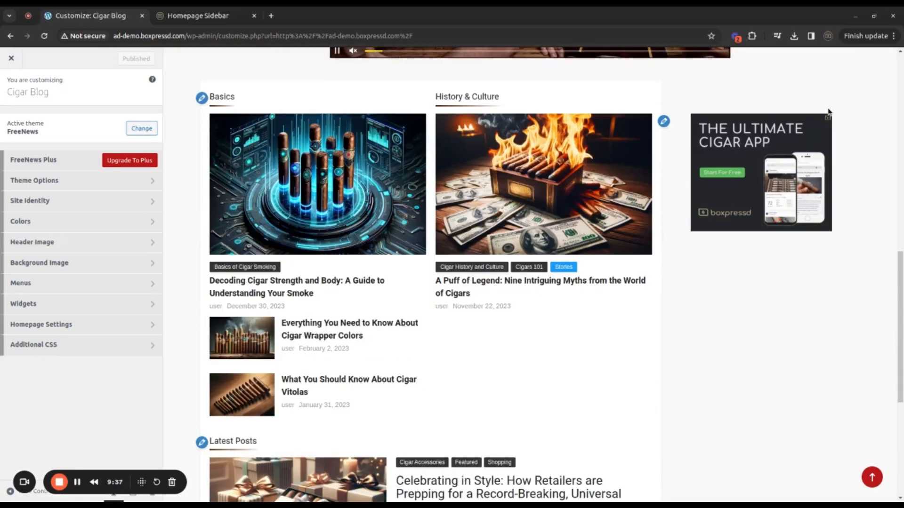